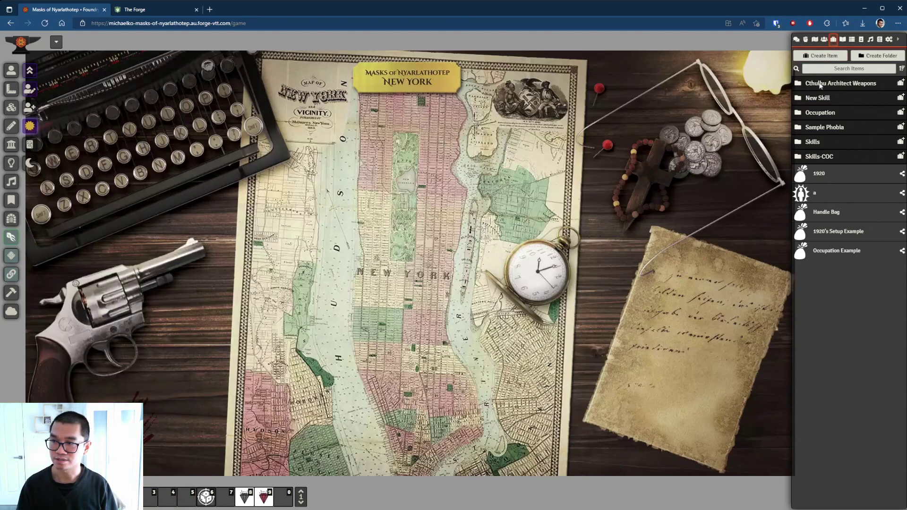
Expand the Occupation folder and review the Accountant occupation's Details and Skills tabs, then close it
{"action": "left_click", "coordinate": [817, 115]}
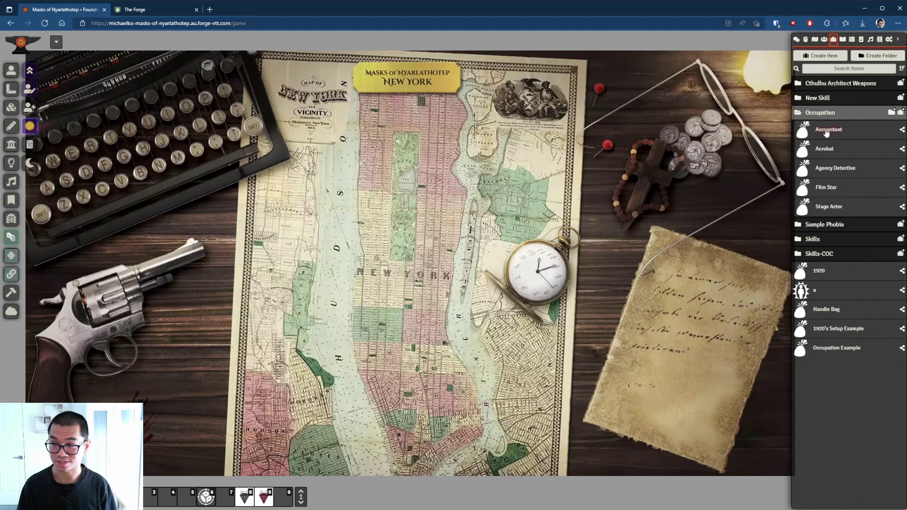
{"action": "left_click", "coordinate": [826, 131]}
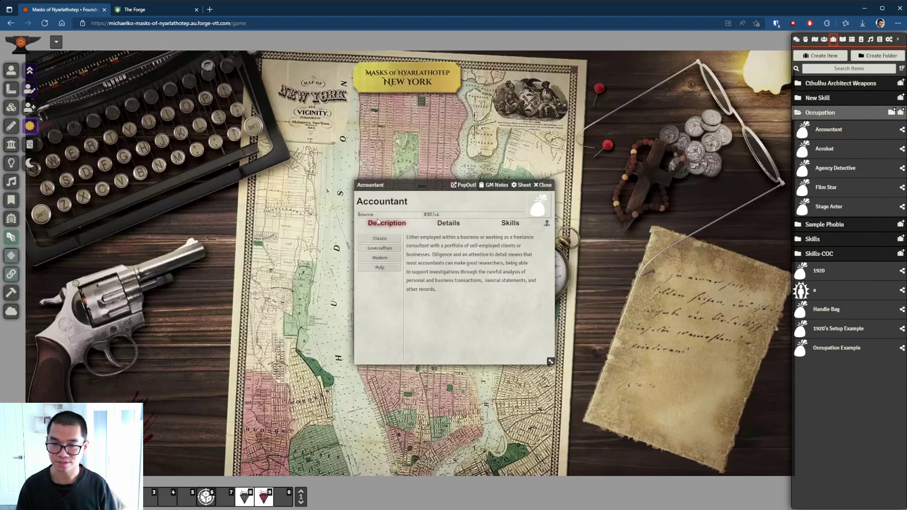
{"action": "left_click", "coordinate": [440, 227]}
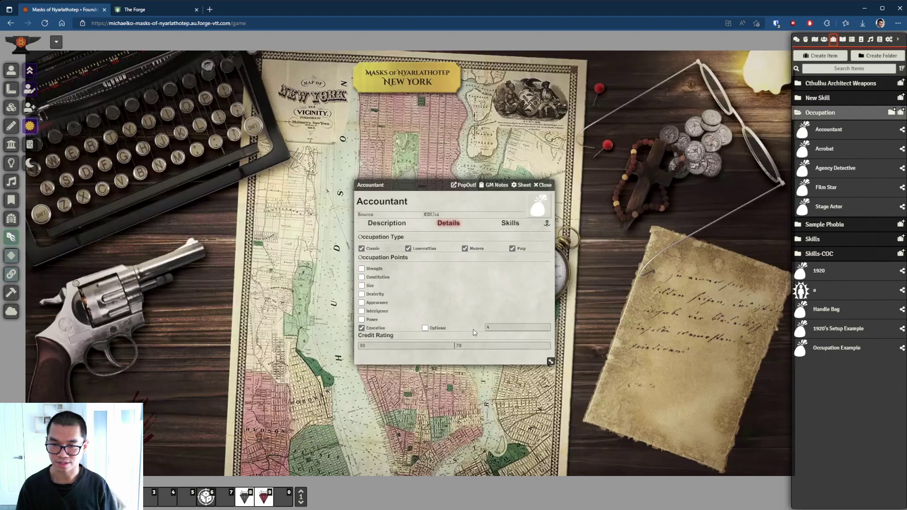
{"action": "left_click", "coordinate": [512, 225]}
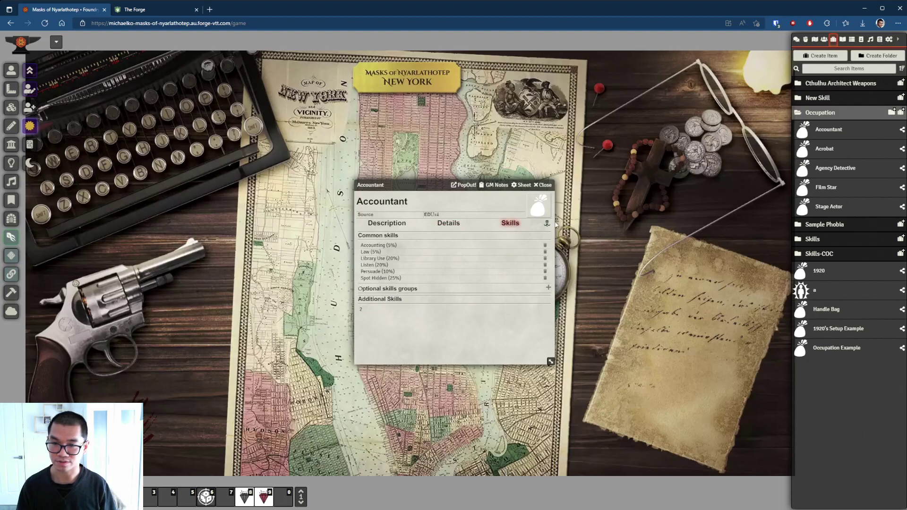
{"action": "left_click", "coordinate": [545, 185]}
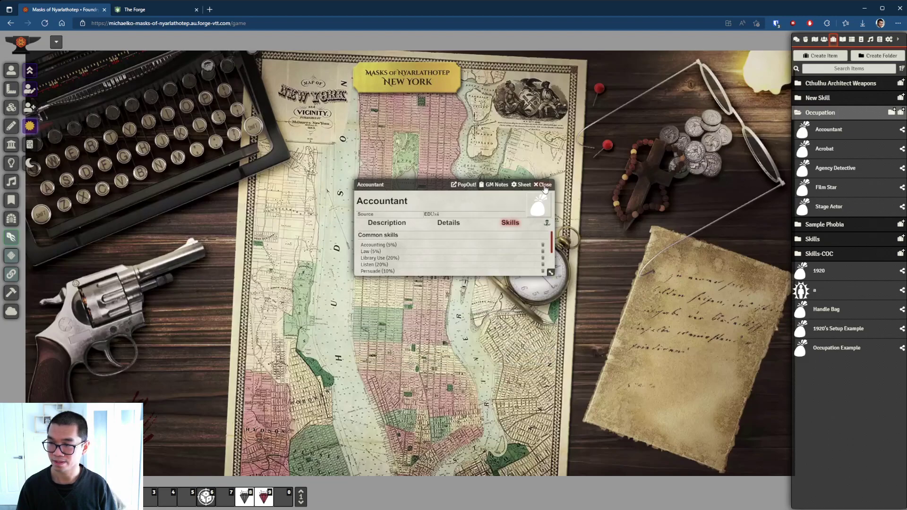
Open the Chapter 3 PDF from the Journal directory
{"action": "left_click", "coordinate": [843, 41]}
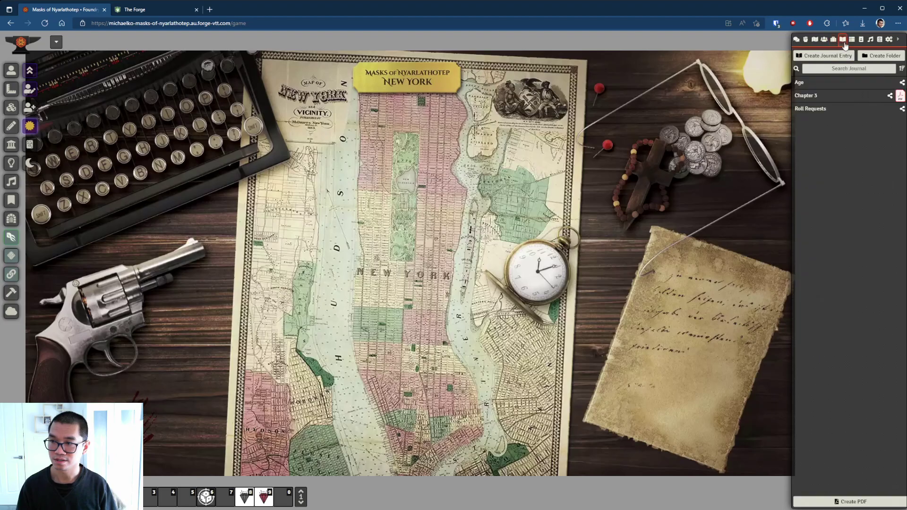
{"action": "right_click", "coordinate": [812, 101]}
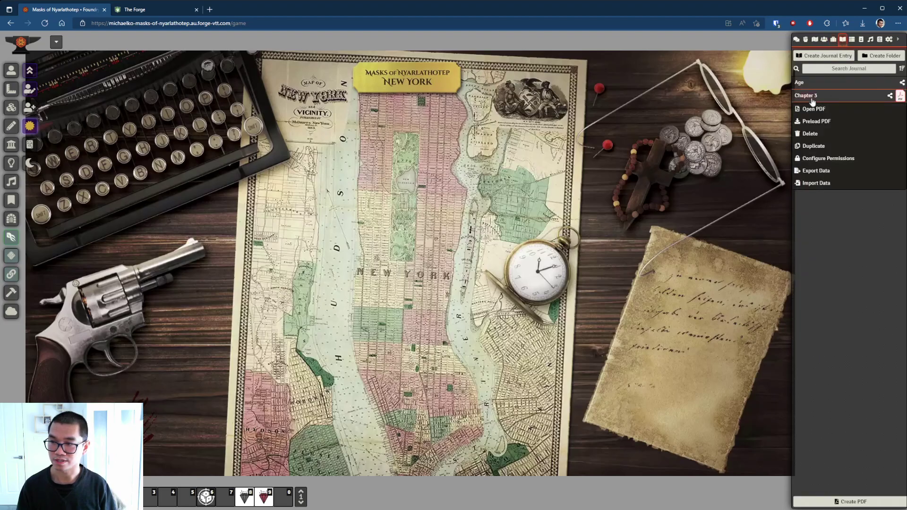
{"action": "left_click", "coordinate": [809, 112]}
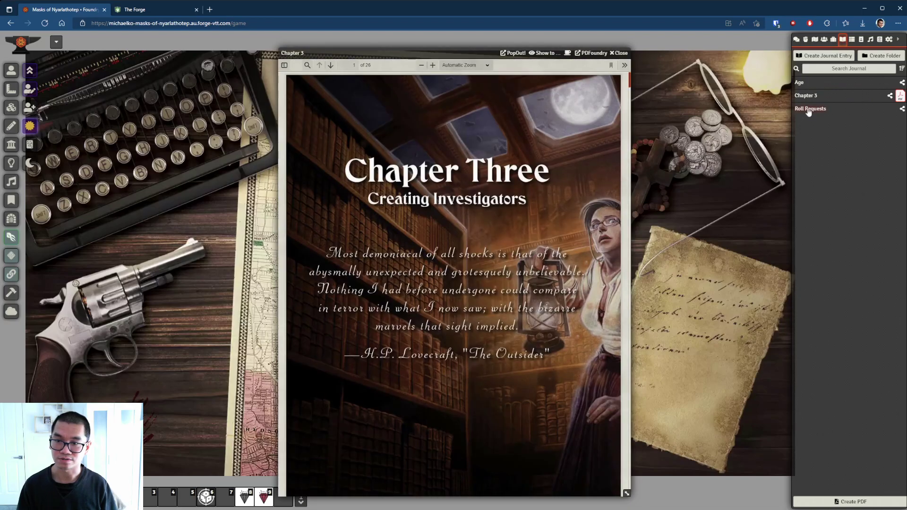
Move the PDF viewer to the upper left and shrink it
{"action": "left_click_drag", "start_coordinate": [405, 52], "coordinate": [158, 43]}
{"action": "left_click_drag", "start_coordinate": [376, 483], "coordinate": [440, 370]}
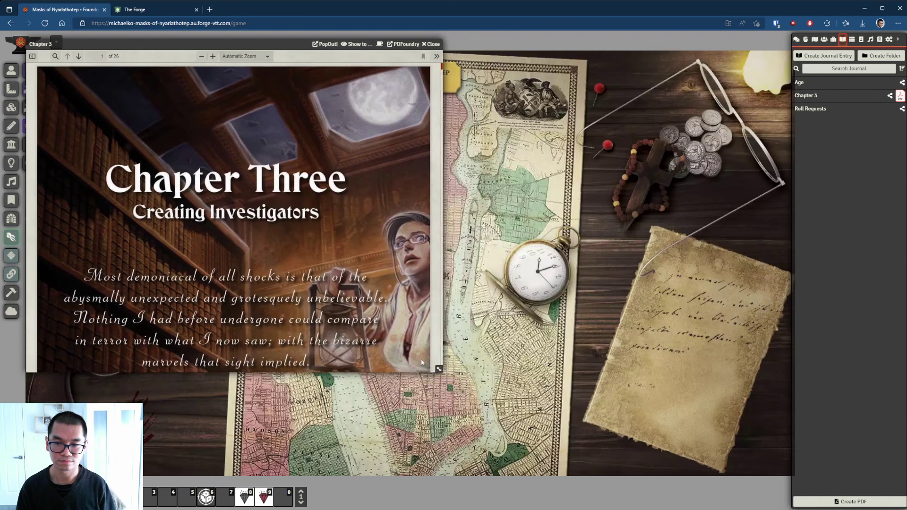
{"action": "scroll", "coordinate": [352, 321], "scroll_direction": "down", "scroll_amount": 5}
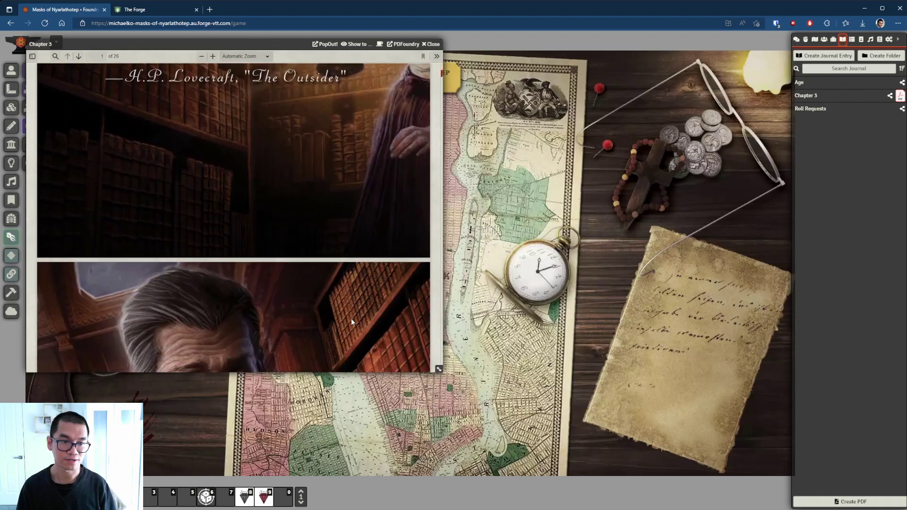
{"action": "scroll", "coordinate": [350, 318], "scroll_direction": "up", "scroll_amount": 5}
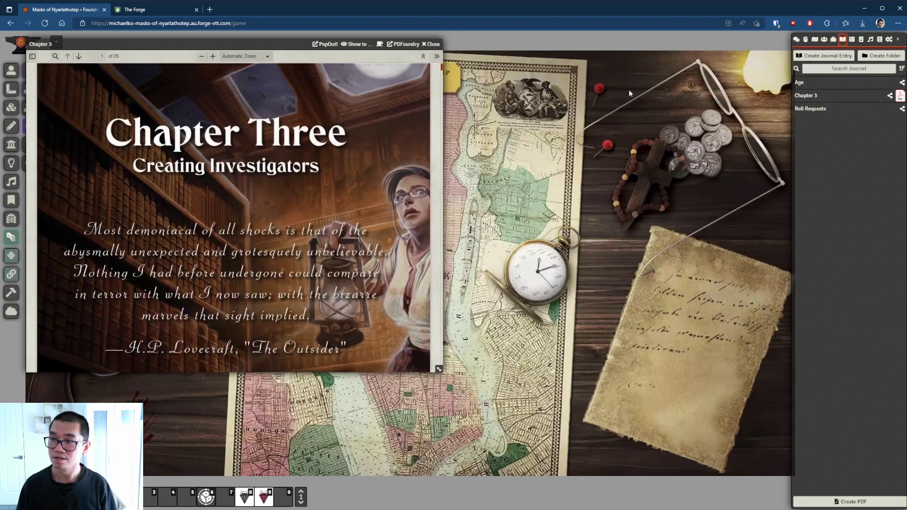
Create a new actor named 'Test actor'
{"action": "left_click", "coordinate": [822, 41]}
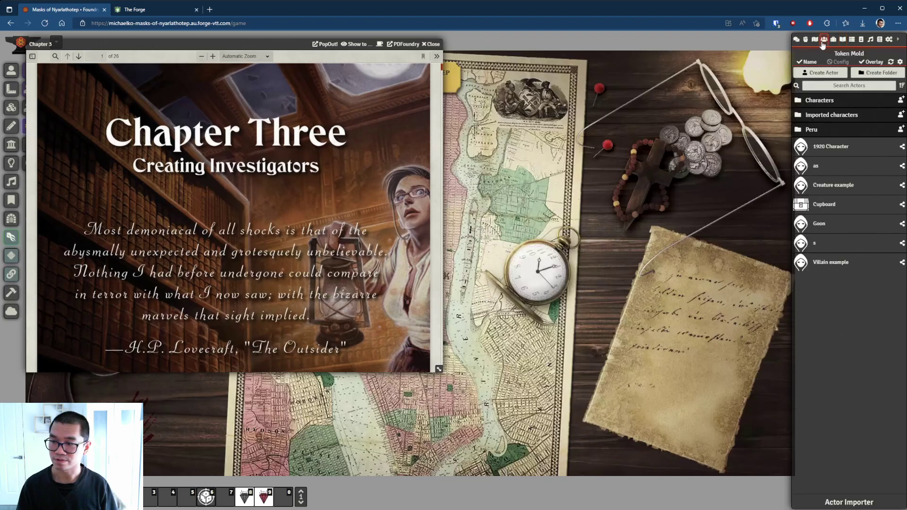
{"action": "left_click", "coordinate": [812, 75]}
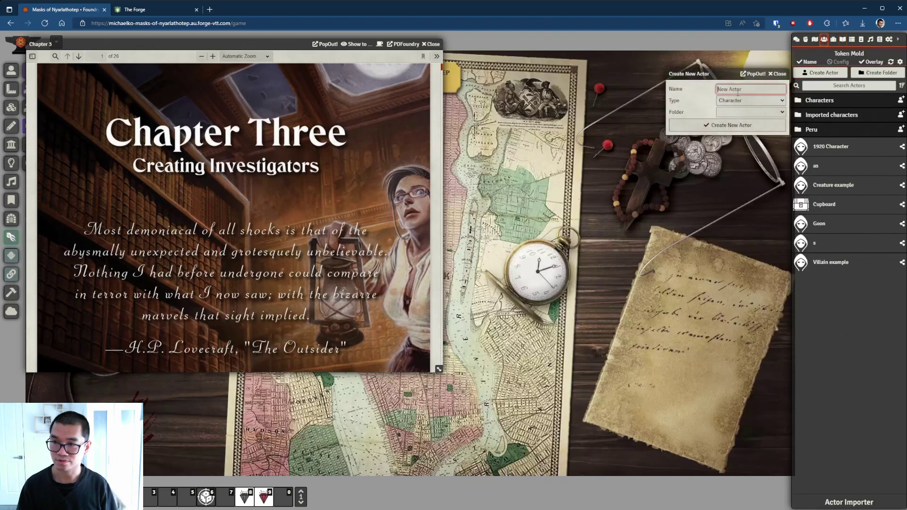
{"action": "type", "text": "Te"}
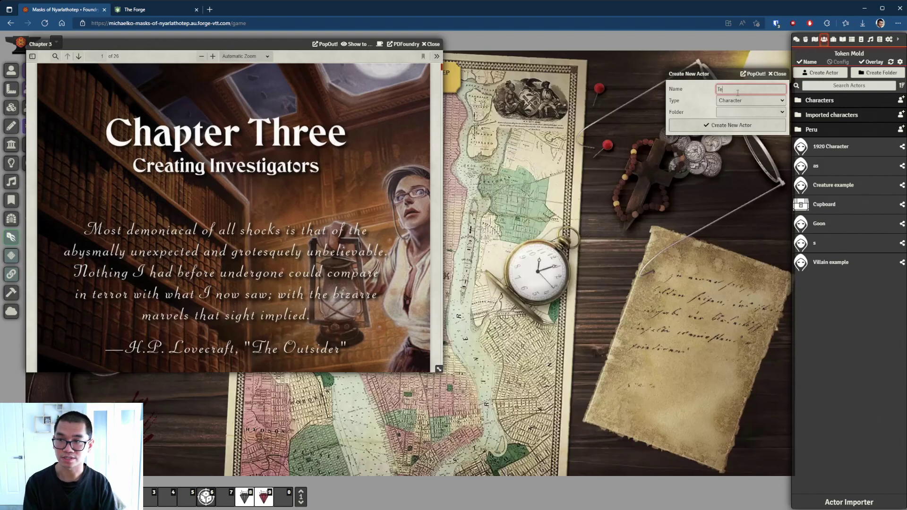
{"action": "type", "text": "st actor"}
{"action": "left_click", "coordinate": [724, 124]}
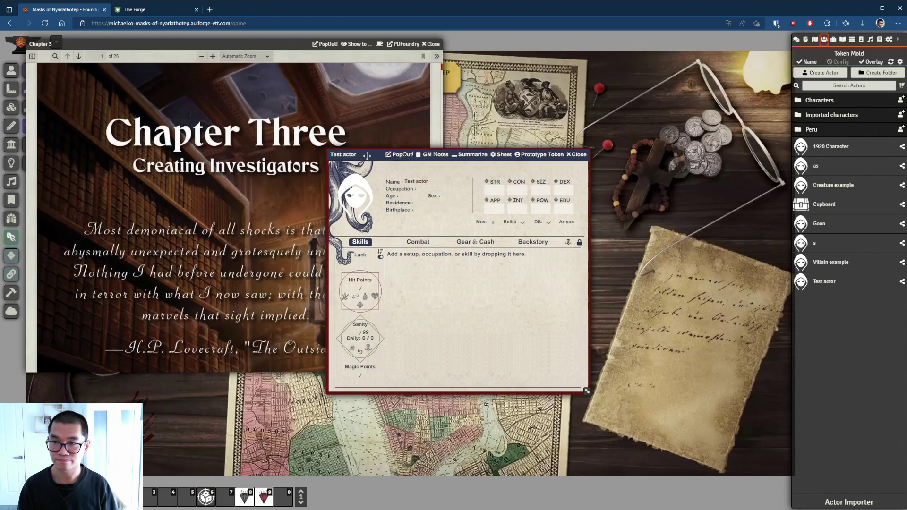
Arrange the sheet beside the PDF, enable character creation mode, unlock the sheet, and show Items
{"action": "left_click_drag", "start_coordinate": [358, 158], "coordinate": [507, 115]}
{"action": "left_click_drag", "start_coordinate": [138, 45], "coordinate": [155, 47]}
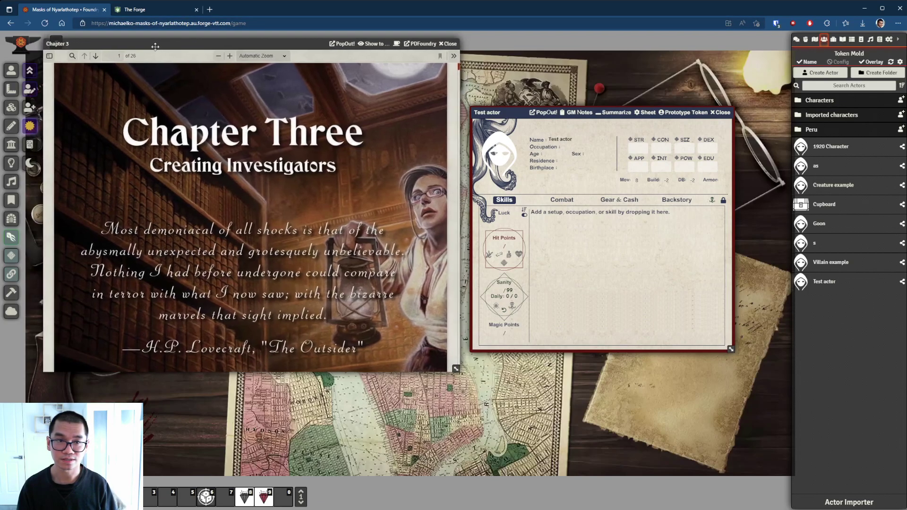
{"action": "left_click", "coordinate": [29, 91]}
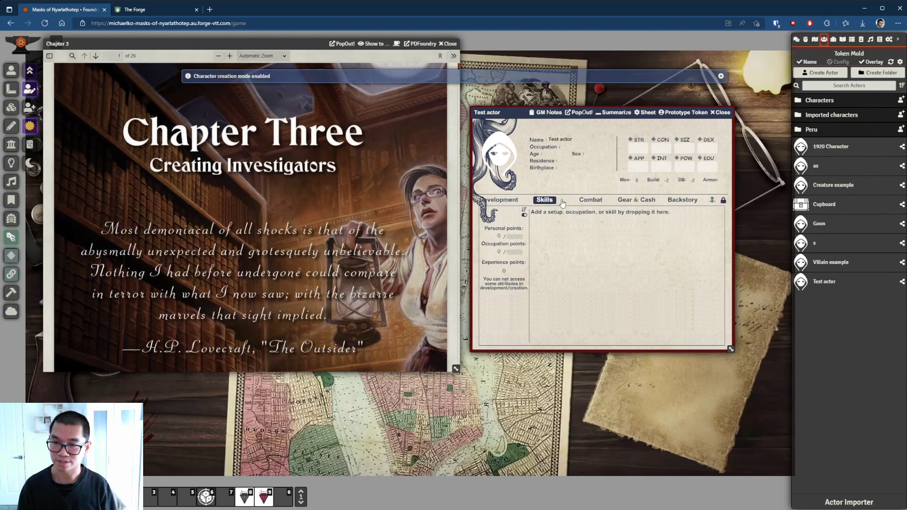
{"action": "left_click", "coordinate": [724, 201]}
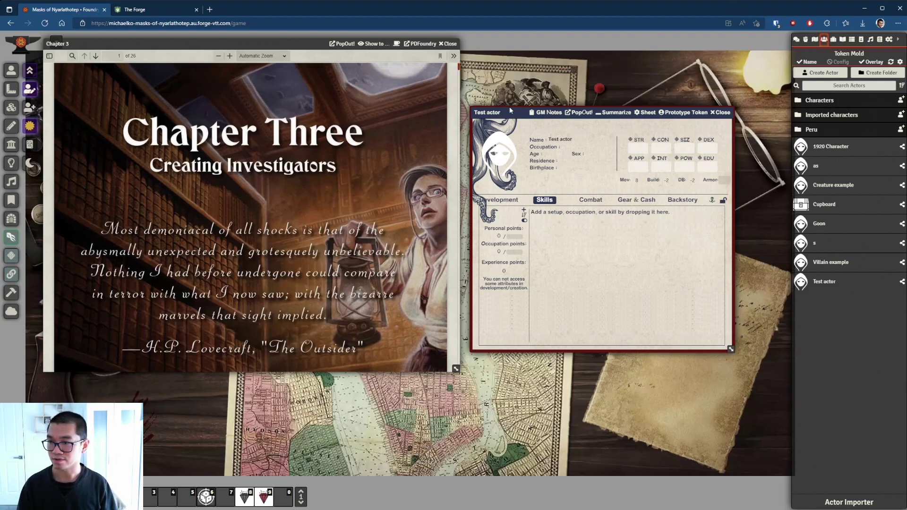
{"action": "left_click", "coordinate": [835, 41]}
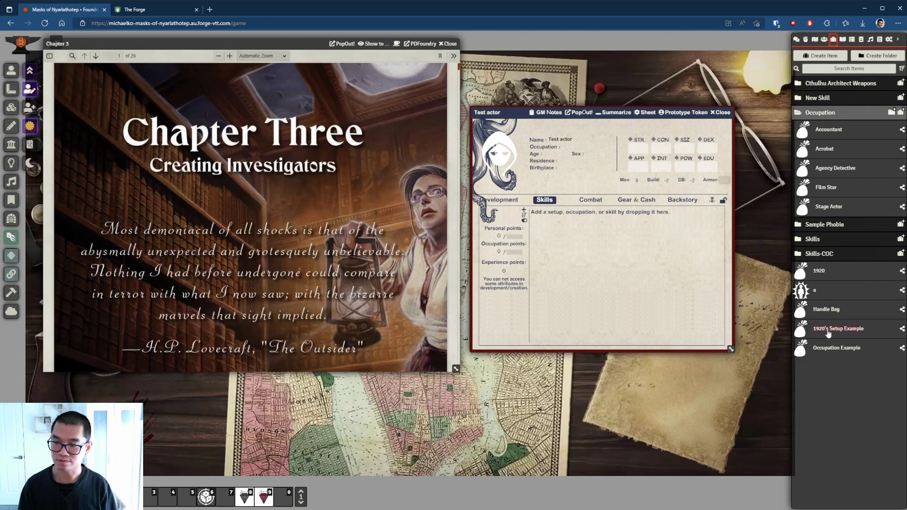
Apply the 1920's Setup Example to Test actor and accept the rolled characteristics (STR 50, SIZ 75, EDU 90)
{"action": "left_click_drag", "start_coordinate": [828, 333], "coordinate": [615, 278]}
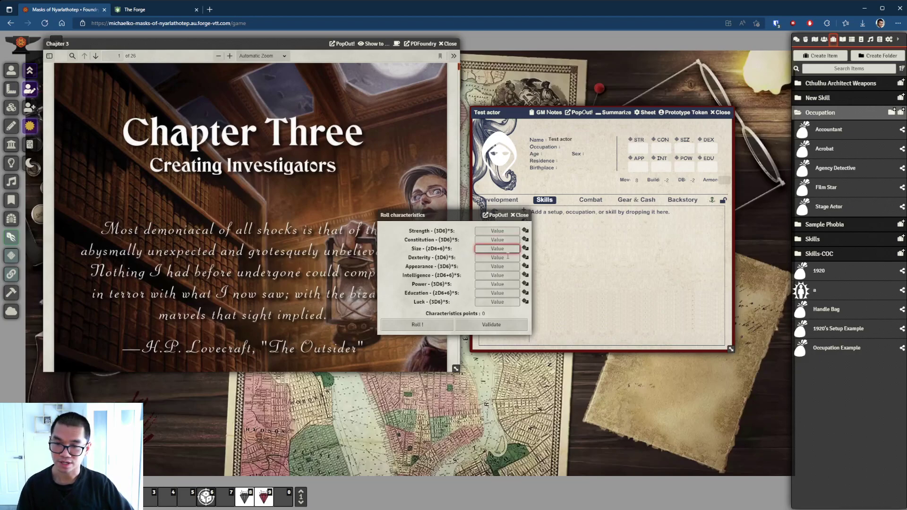
{"action": "left_click", "coordinate": [441, 326]}
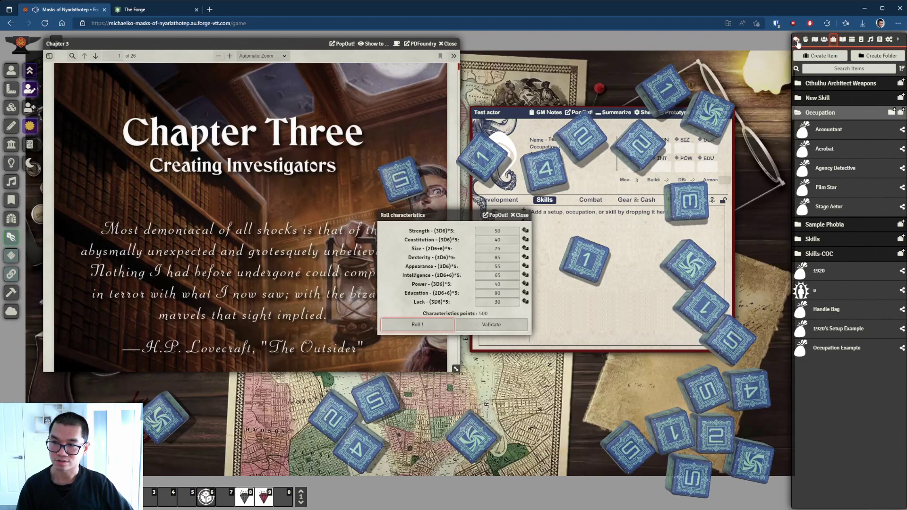
{"action": "left_click", "coordinate": [470, 326]}
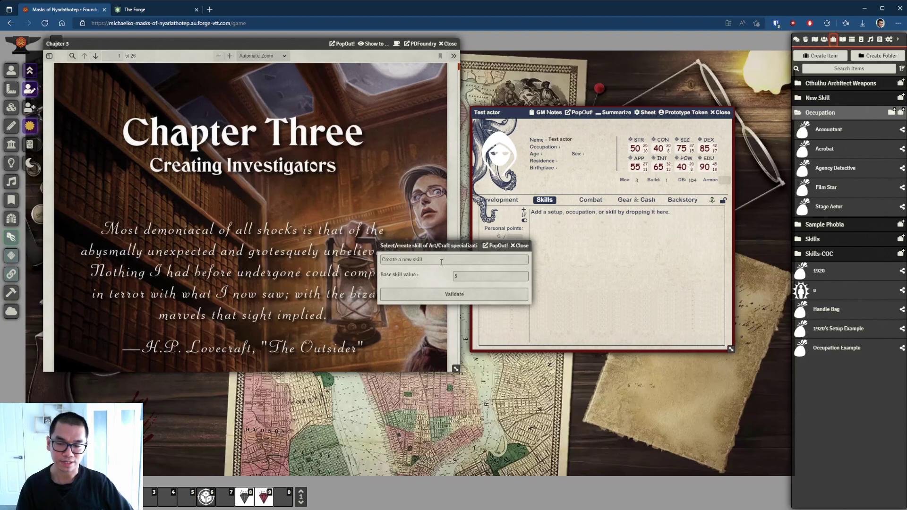
Accept the Art/Craft, Pilot, Science and Survival specialization prompts, then lock and re-unlock the sheet
{"action": "left_click", "coordinate": [435, 297]}
{"action": "left_click", "coordinate": [435, 296]}
{"action": "left_click", "coordinate": [435, 297]}
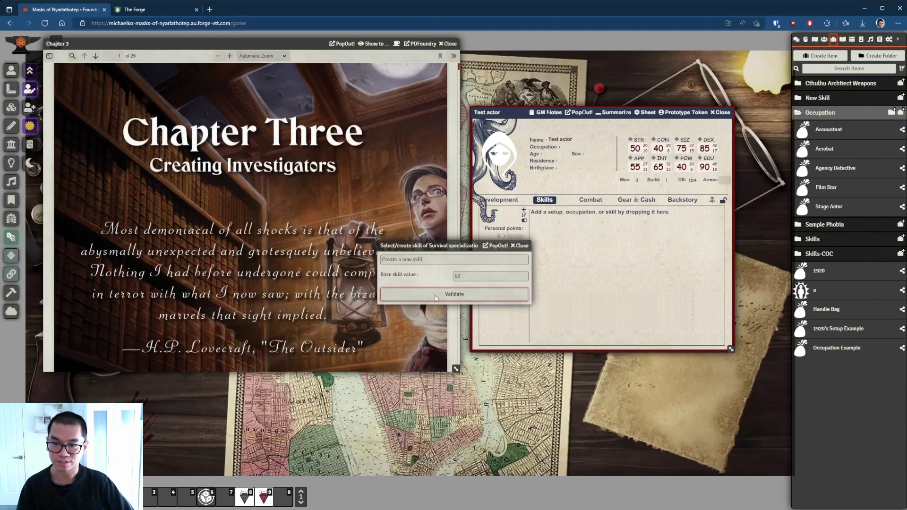
{"action": "left_click", "coordinate": [435, 296]}
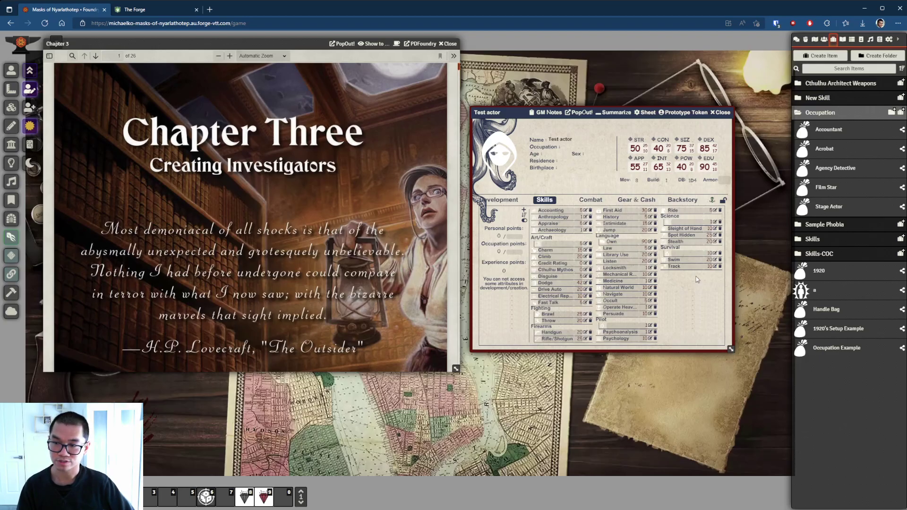
{"action": "left_click", "coordinate": [722, 203]}
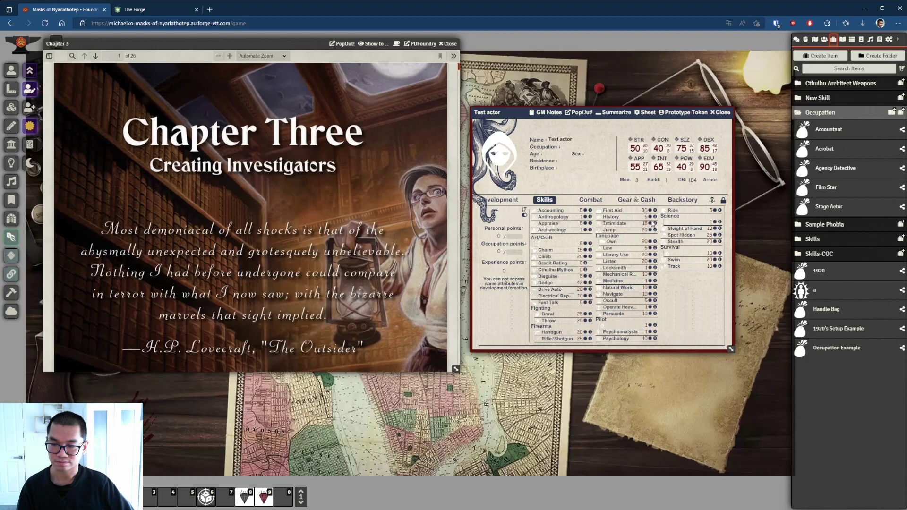
{"action": "left_click", "coordinate": [723, 202]}
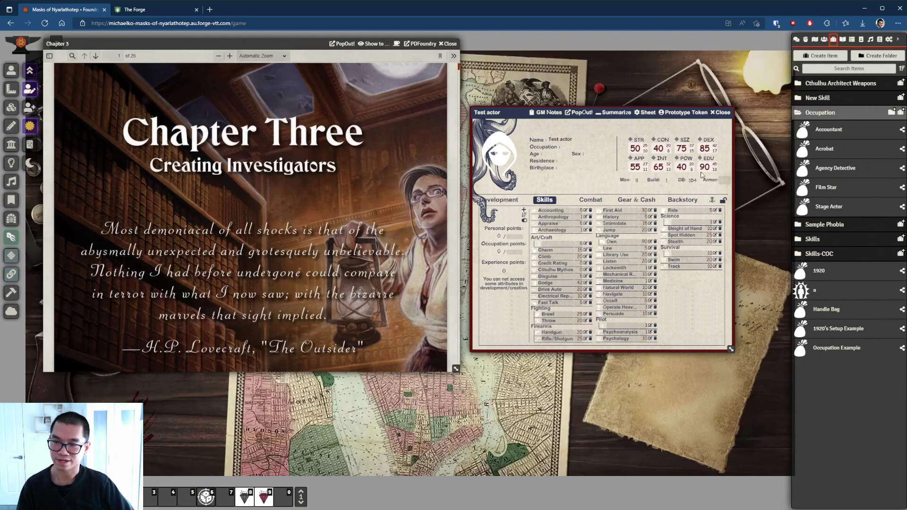
Scroll the Chapter 3 PDF down to the page covering POW, Luck, Age and EDU rules
{"action": "scroll", "coordinate": [254, 171], "scroll_direction": "down", "scroll_amount": 10}
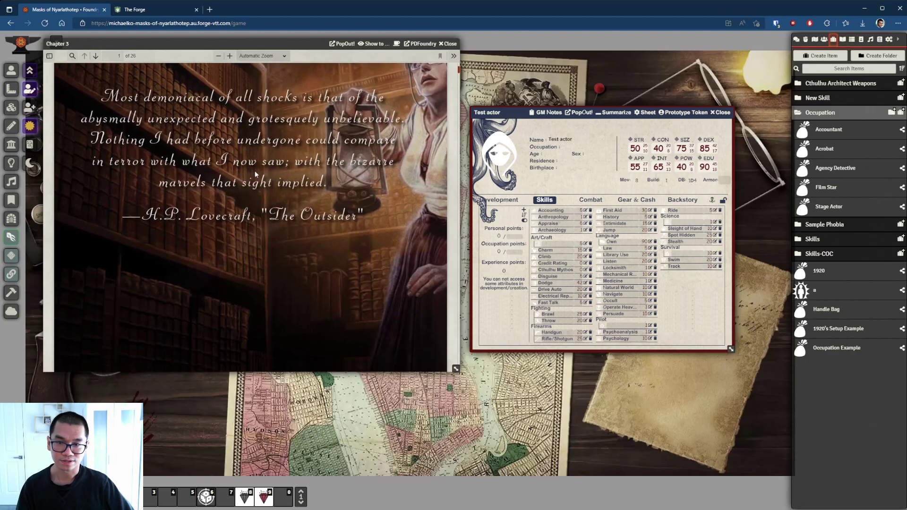
{"action": "scroll", "coordinate": [256, 174], "scroll_direction": "down", "scroll_amount": 10}
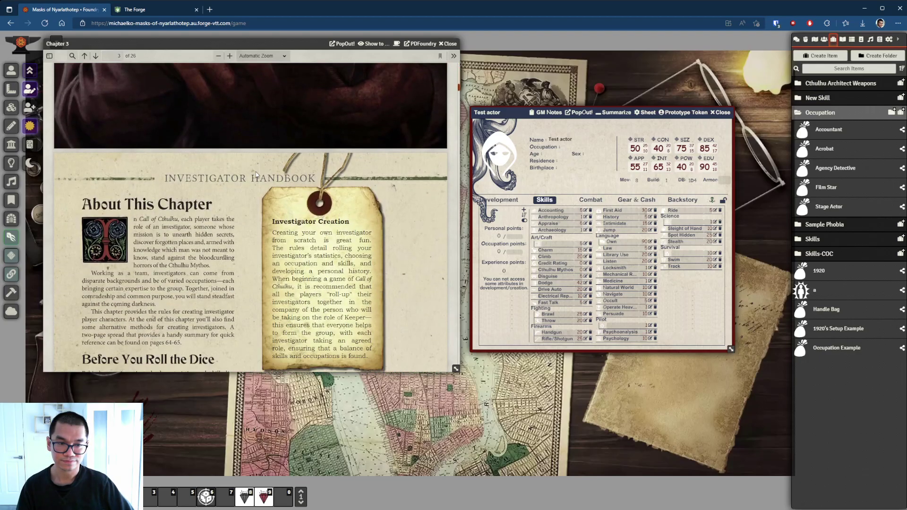
{"action": "scroll", "coordinate": [255, 174], "scroll_direction": "down", "scroll_amount": 10}
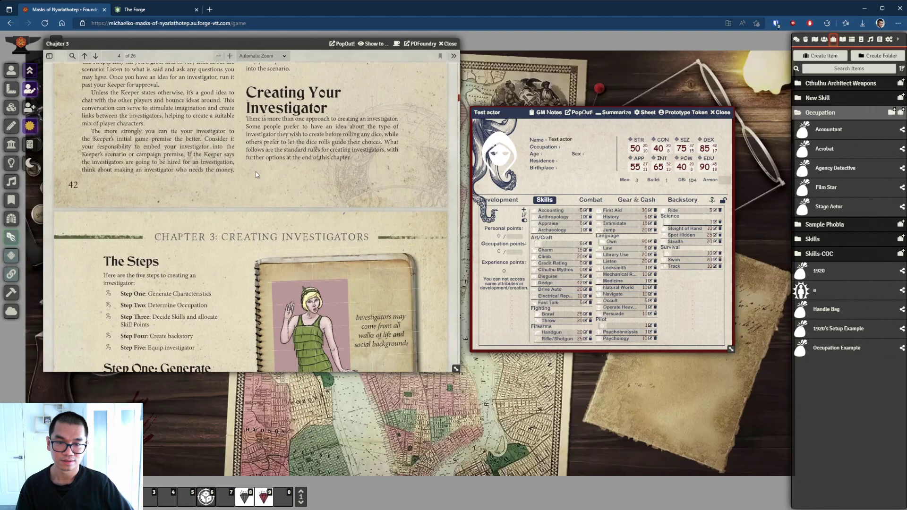
{"action": "scroll", "coordinate": [255, 174], "scroll_direction": "down", "scroll_amount": 3}
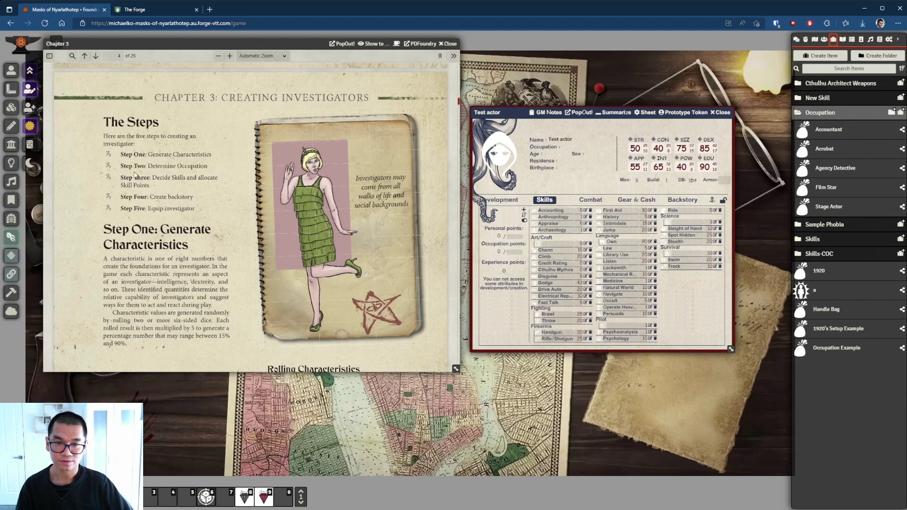
{"action": "scroll", "coordinate": [135, 174], "scroll_direction": "down", "scroll_amount": 5}
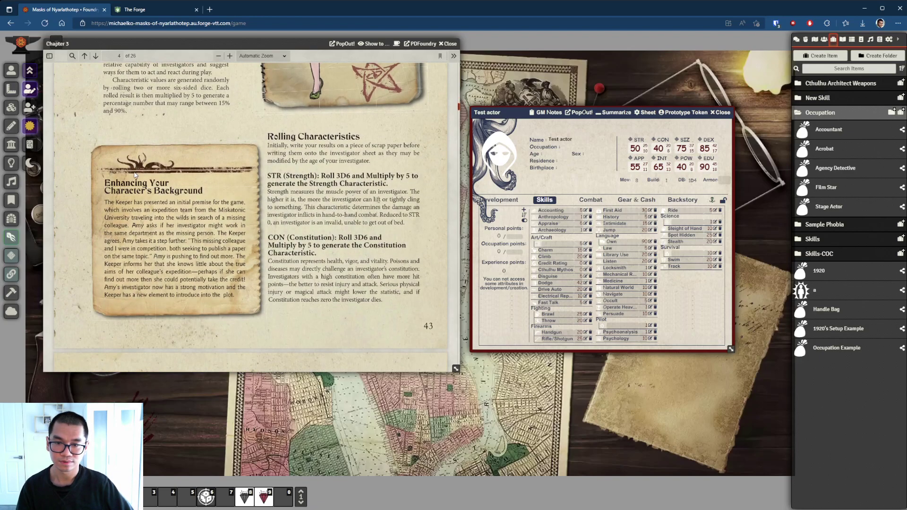
{"action": "scroll", "coordinate": [135, 175], "scroll_direction": "down", "scroll_amount": 12}
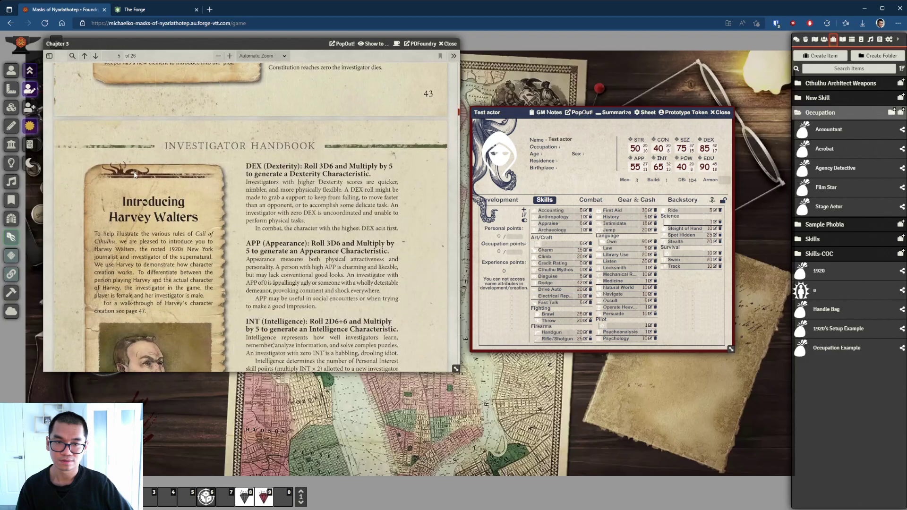
{"action": "scroll", "coordinate": [134, 175], "scroll_direction": "down", "scroll_amount": 10}
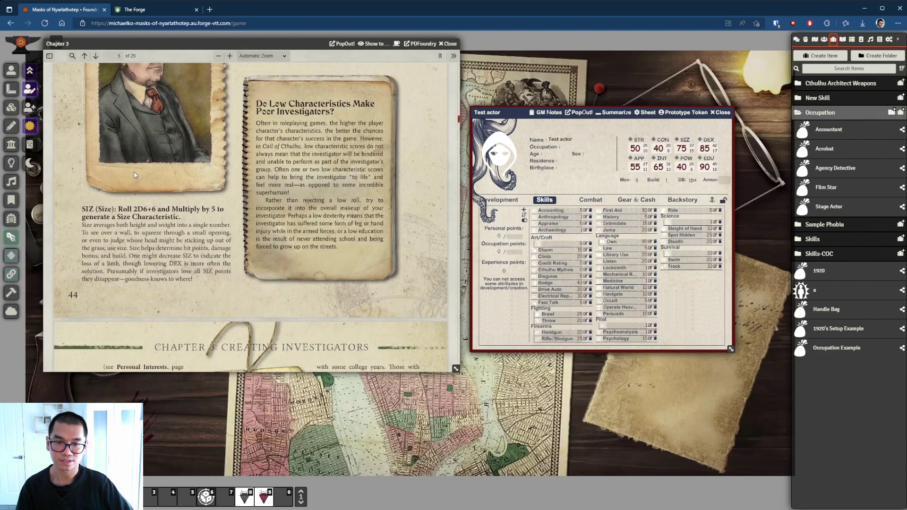
{"action": "scroll", "coordinate": [135, 175], "scroll_direction": "down", "scroll_amount": 2}
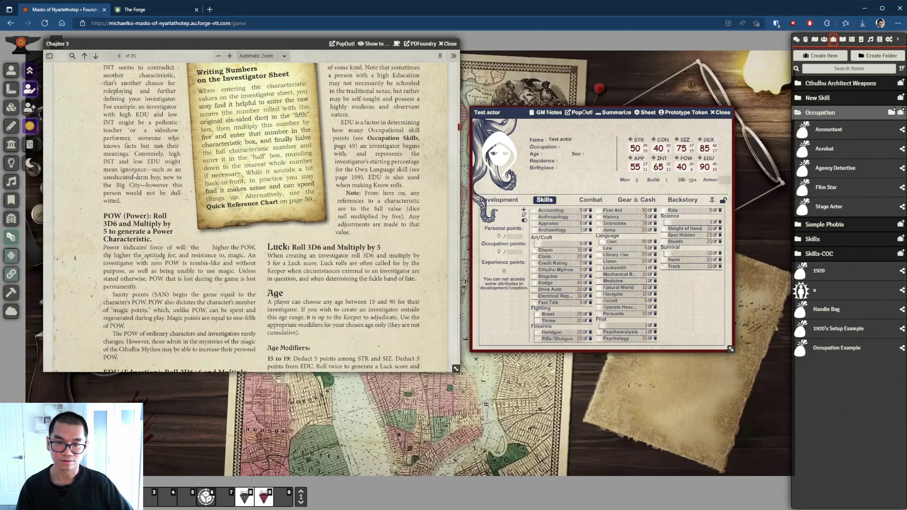
{"action": "scroll", "coordinate": [135, 175], "scroll_direction": "down", "scroll_amount": 3}
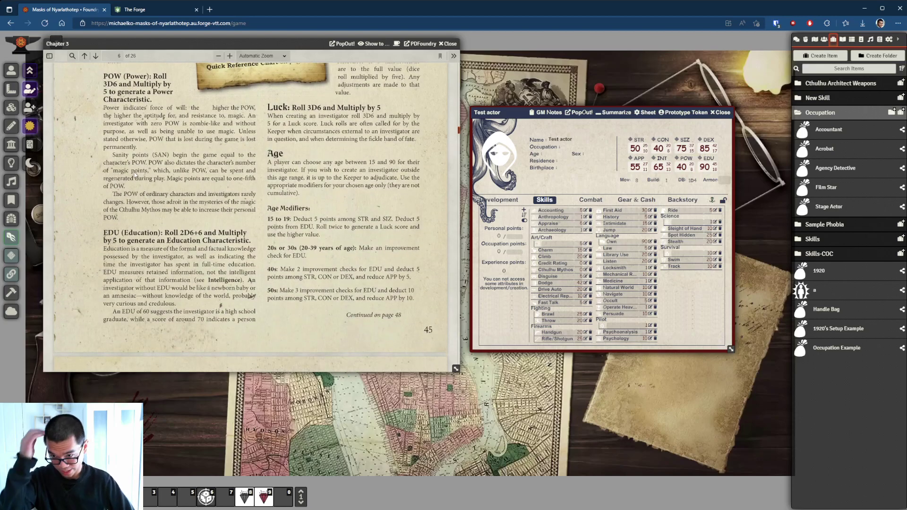